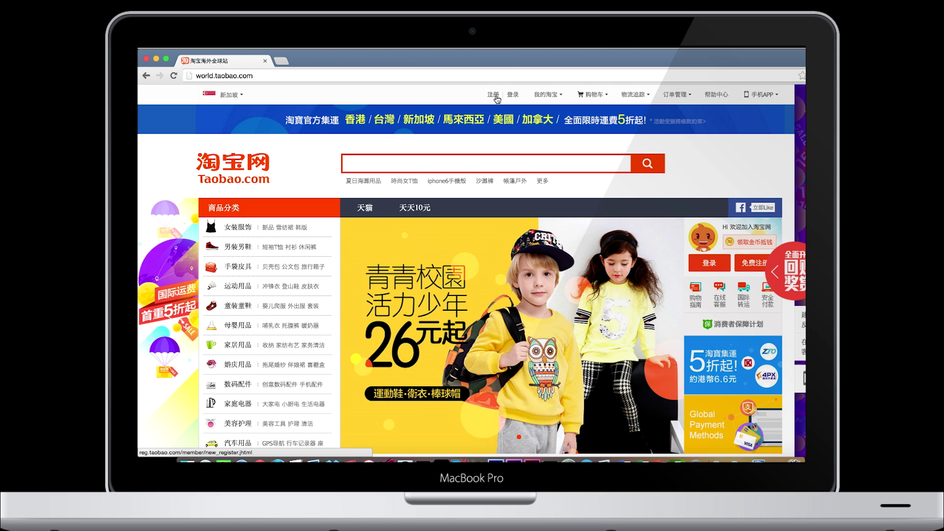
Choose 注册 in the world.taobao.com top bar to begin signing up for a new account
{"action": "left_click", "coordinate": [496, 97]}
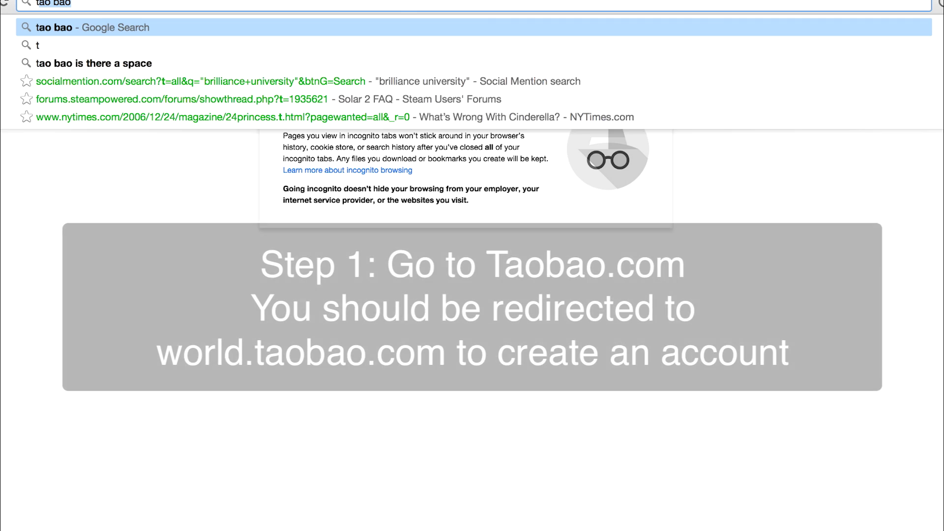
Load taobao.com, open 注册 and accept the agreement to reach the +65 mobile-number step
{"action": "type", "text": "aobao.com"}
{"action": "key", "text": "Return"}
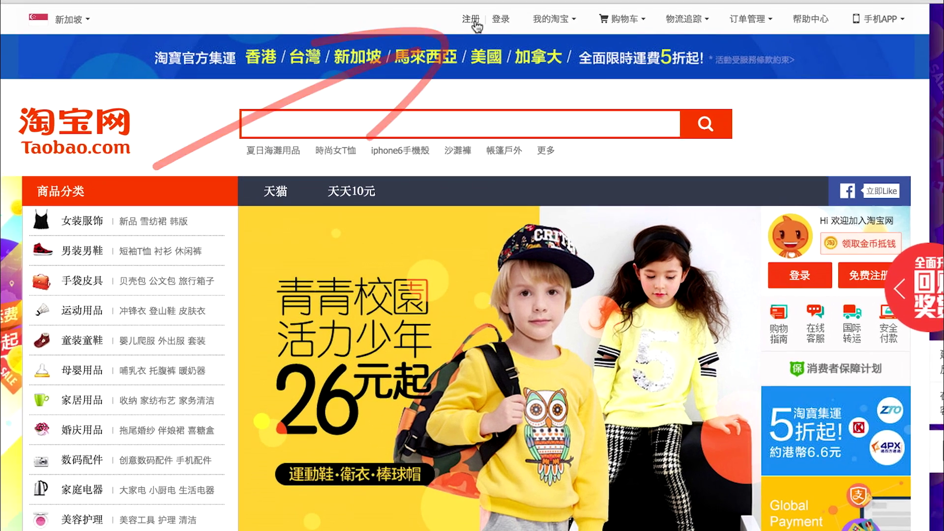
{"action": "left_click", "coordinate": [466, 35]}
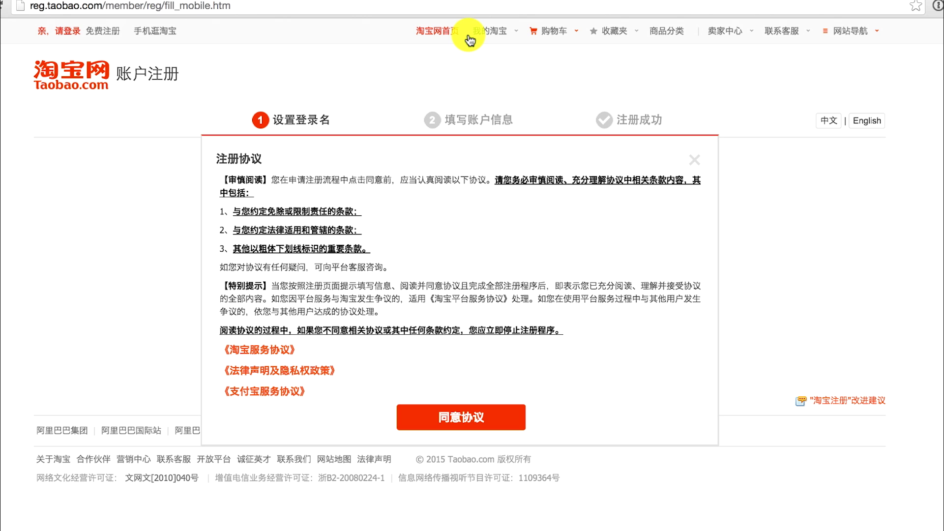
{"action": "left_click", "coordinate": [493, 427]}
{"action": "left_click", "coordinate": [493, 427]}
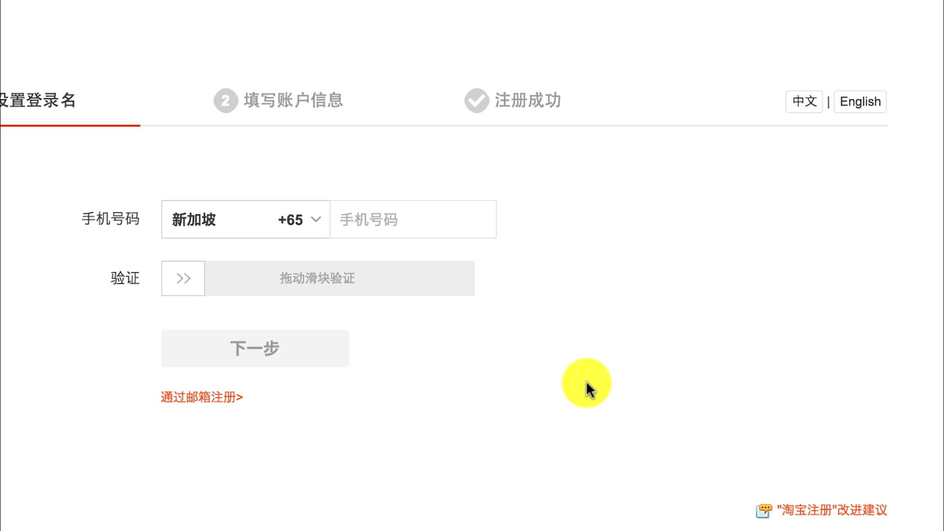
Switch registration to English e-mail sign-up and enter the e-mail address
{"action": "left_click", "coordinate": [865, 101]}
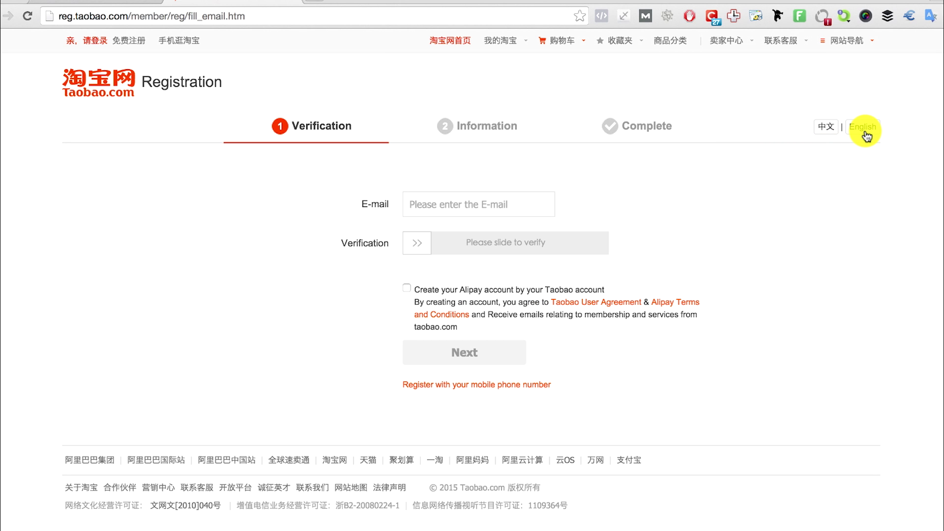
{"action": "left_click", "coordinate": [513, 206]}
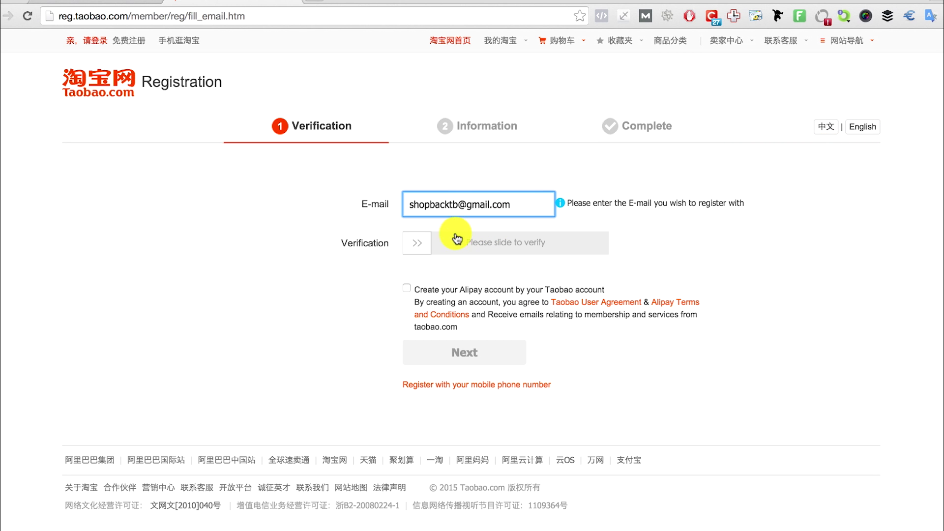
{"action": "left_click", "coordinate": [413, 242]}
Pass the slider and captcha checks, tick 'Create your Alipay account' and continue
{"action": "left_click_drag", "start_coordinate": [413, 242], "coordinate": [592, 249]}
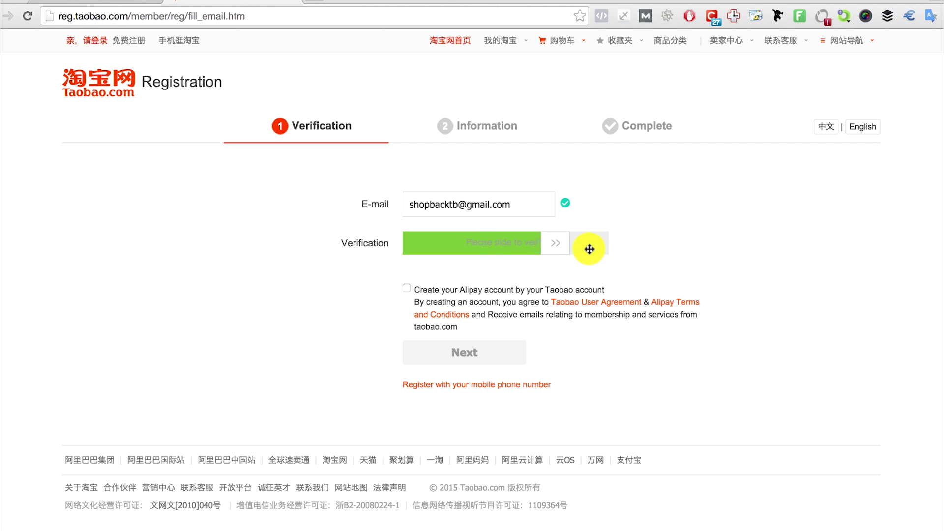
{"action": "left_click", "coordinate": [441, 272]}
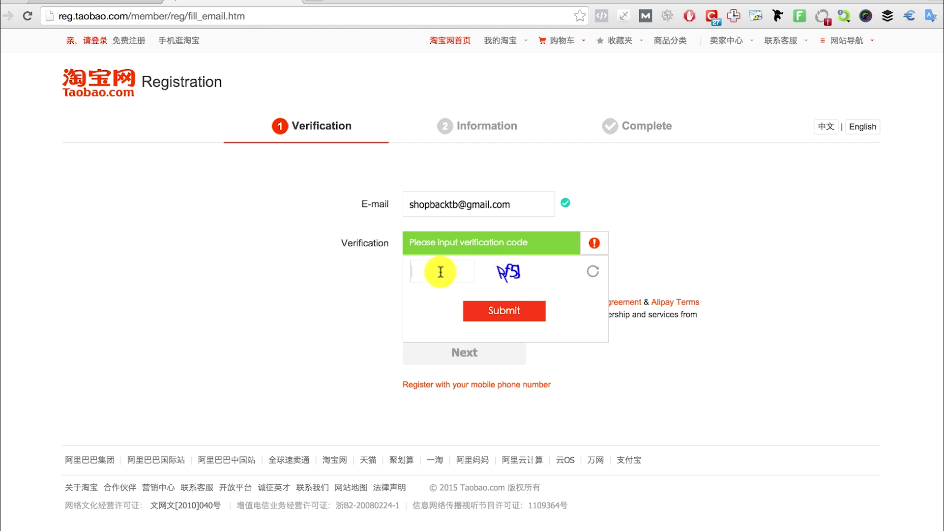
{"action": "type", "text": "pf5"}
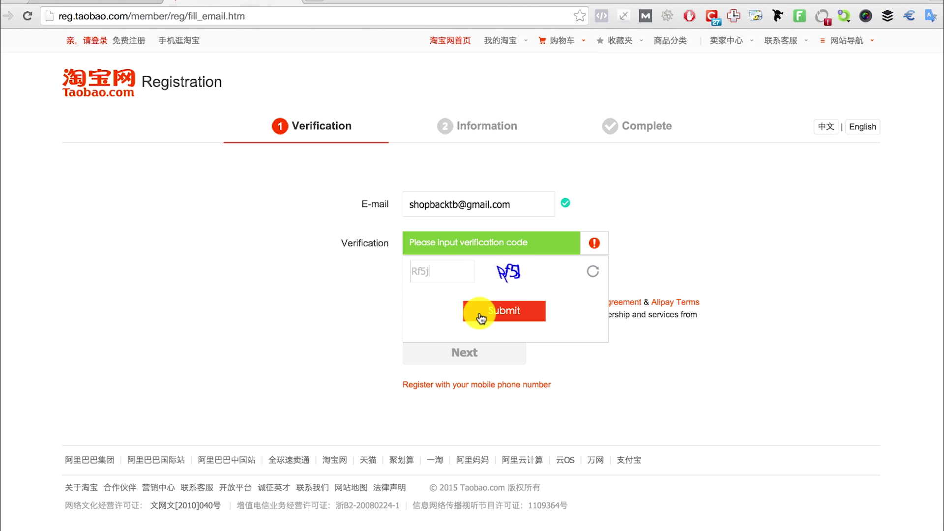
{"action": "left_click", "coordinate": [481, 316]}
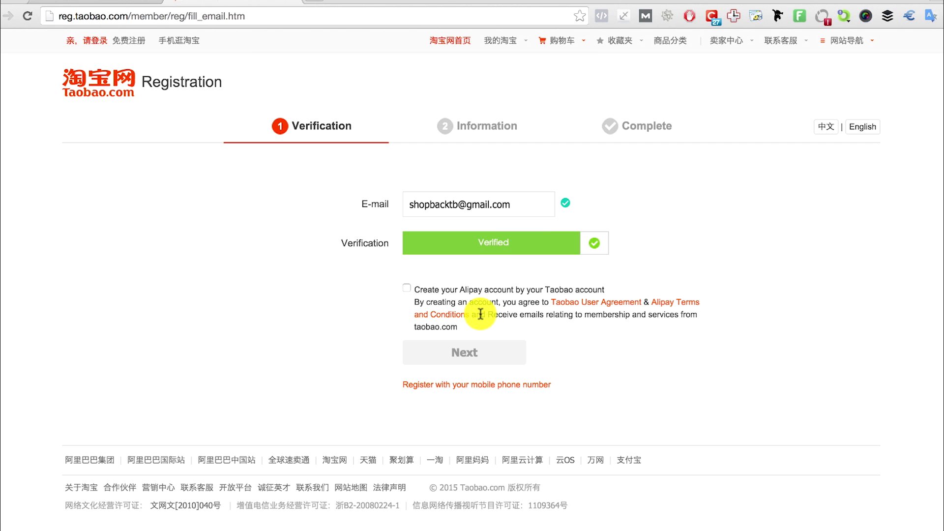
{"action": "left_click", "coordinate": [406, 291]}
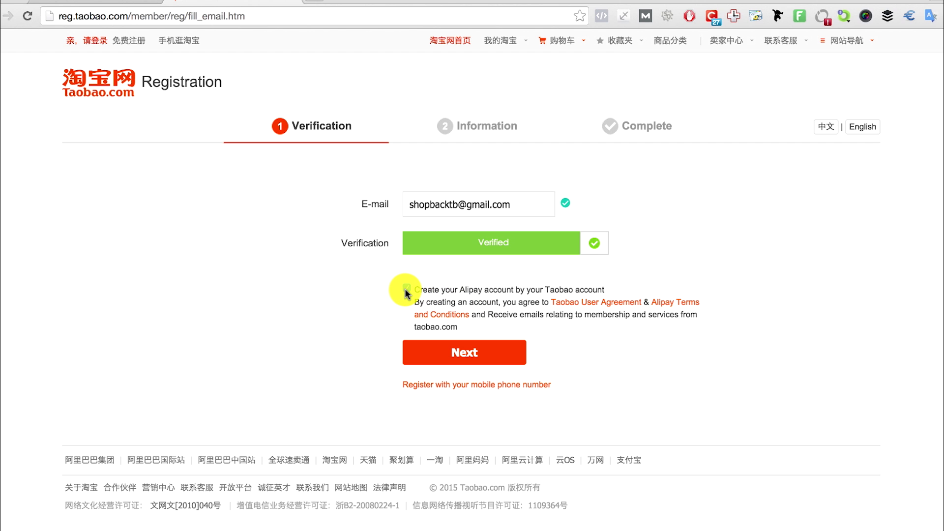
{"action": "left_click", "coordinate": [456, 354]}
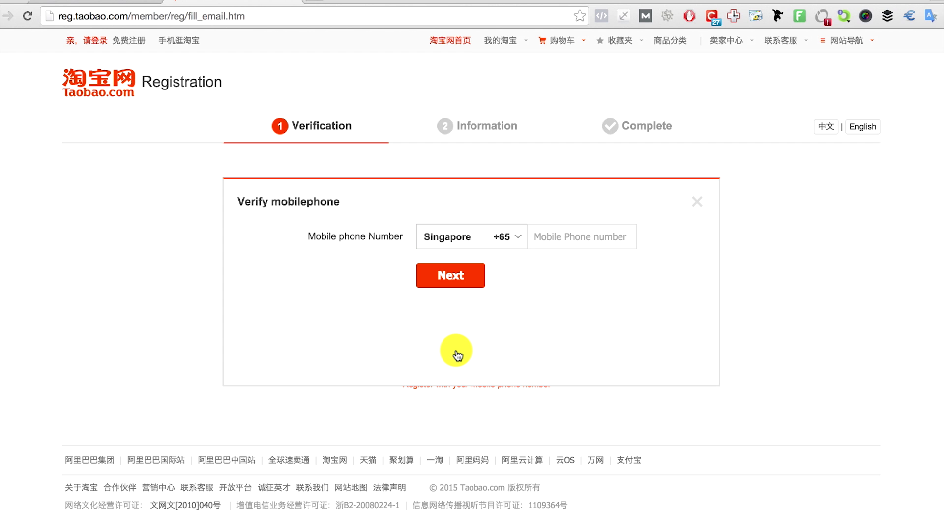
Verify the +65 Singapore mobile number with the SMS verification code
{"action": "left_click", "coordinate": [565, 236]}
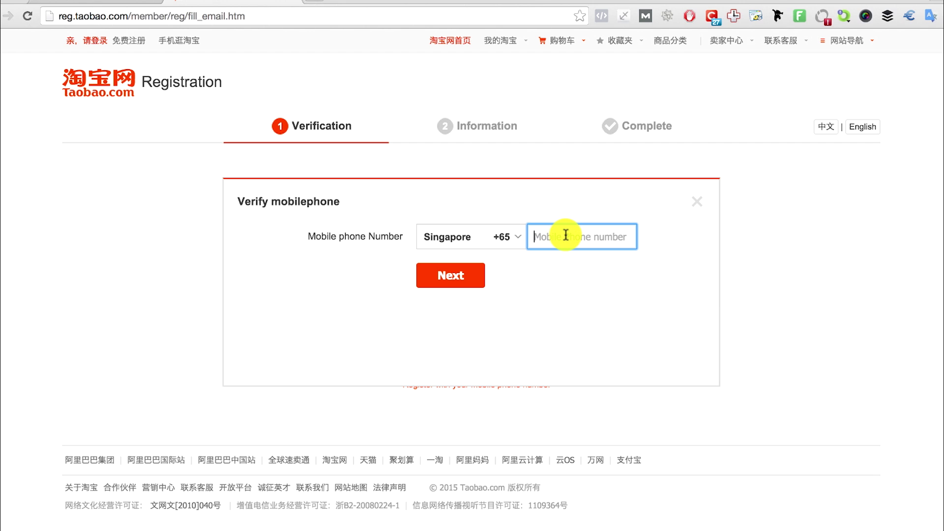
{"action": "key", "text": "ctrl+v"}
{"action": "left_click", "coordinate": [451, 277]}
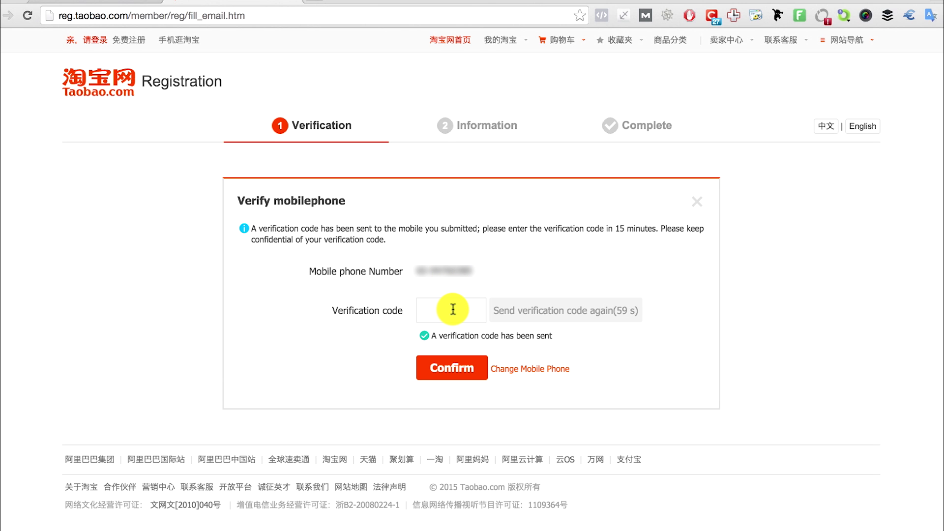
{"action": "left_click", "coordinate": [453, 309]}
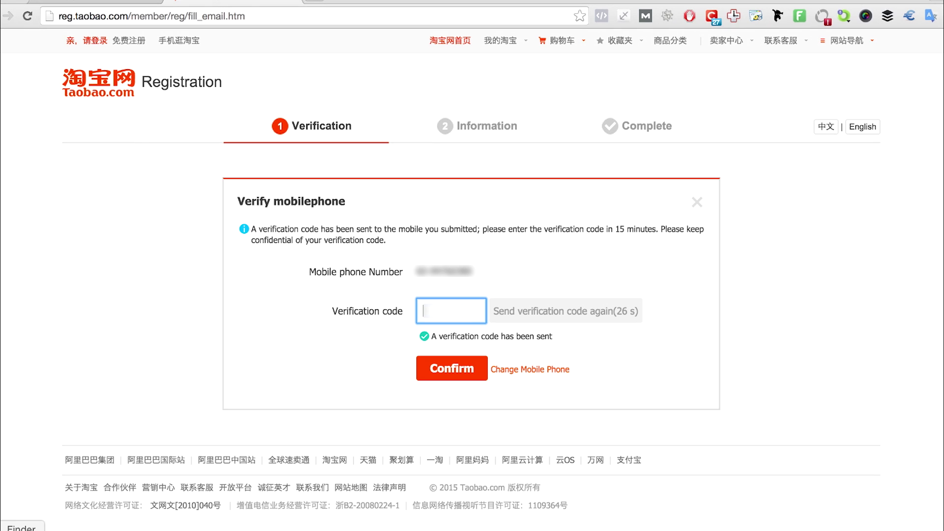
{"action": "type", "text": "123456"}
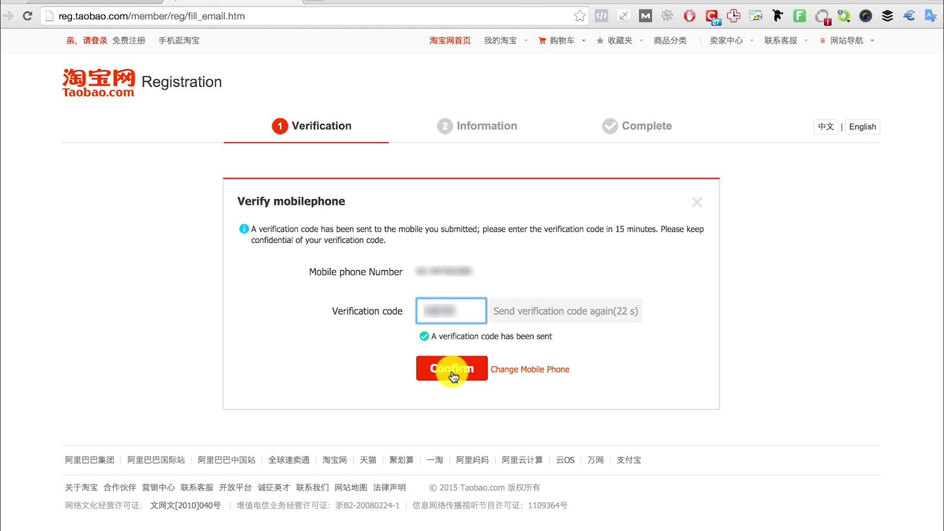
{"action": "left_click", "coordinate": [454, 376]}
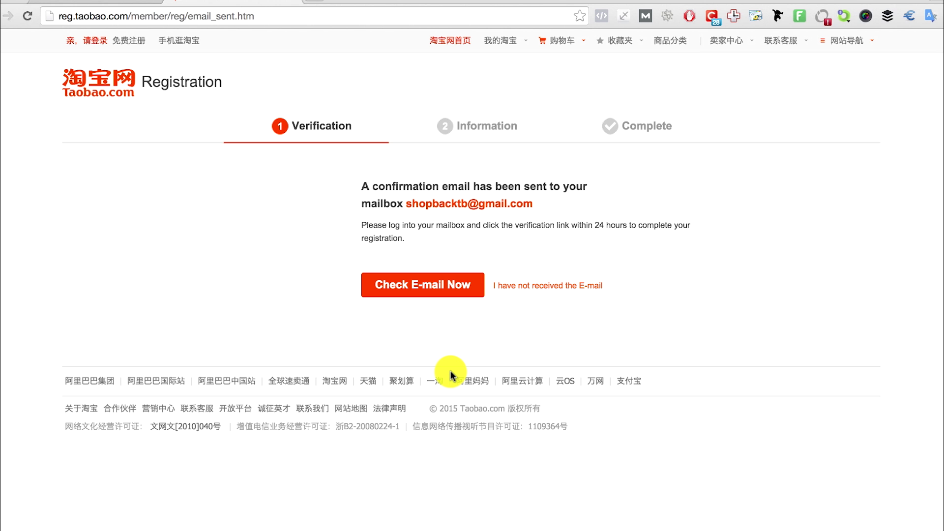
Open the 'Taobao Registration Confirmation' email in Gmail and follow its completion link
{"action": "left_click", "coordinate": [120, 4]}
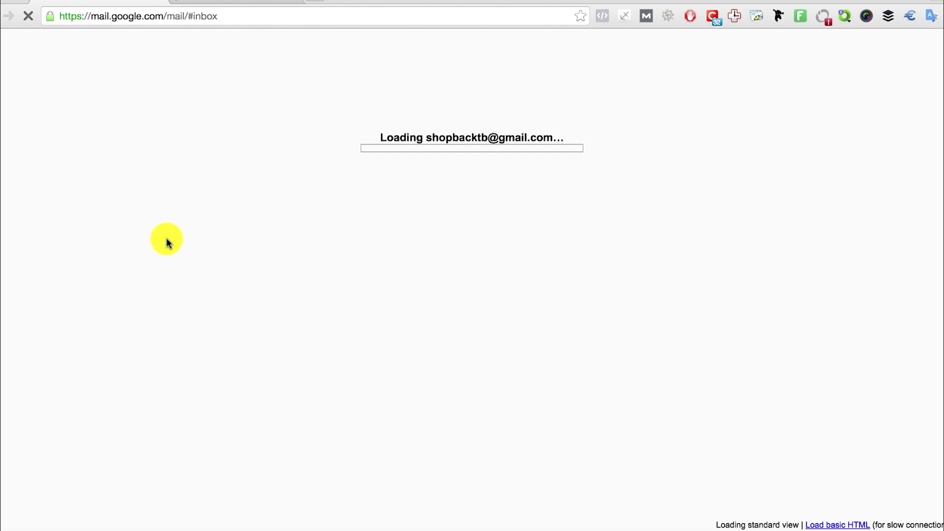
{"action": "left_click", "coordinate": [335, 152]}
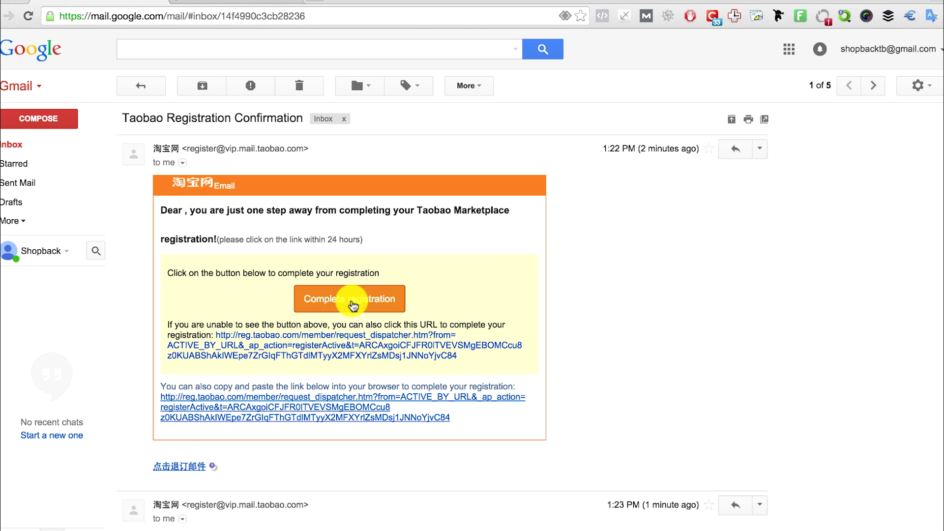
{"action": "left_click", "coordinate": [352, 303]}
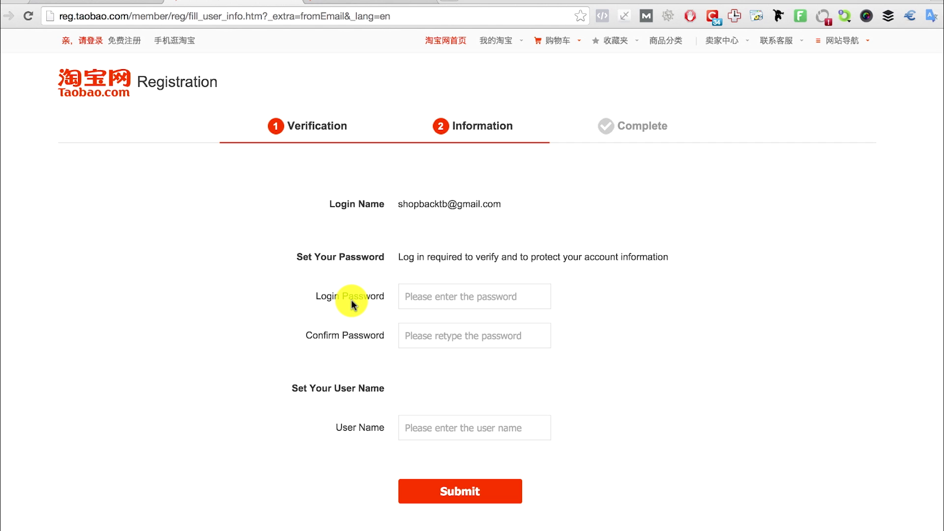
Enter and confirm the login password, fill in the chosen user name, and submit
{"action": "scroll", "coordinate": [351, 299], "scroll_direction": "down", "scroll_amount": 1}
{"action": "left_click", "coordinate": [443, 271]}
{"action": "type", "text": "•••••••••••••"}
{"action": "key", "text": "Tab"}
{"action": "type", "text": "•••••••••••••"}
{"action": "left_click", "coordinate": [529, 407]}
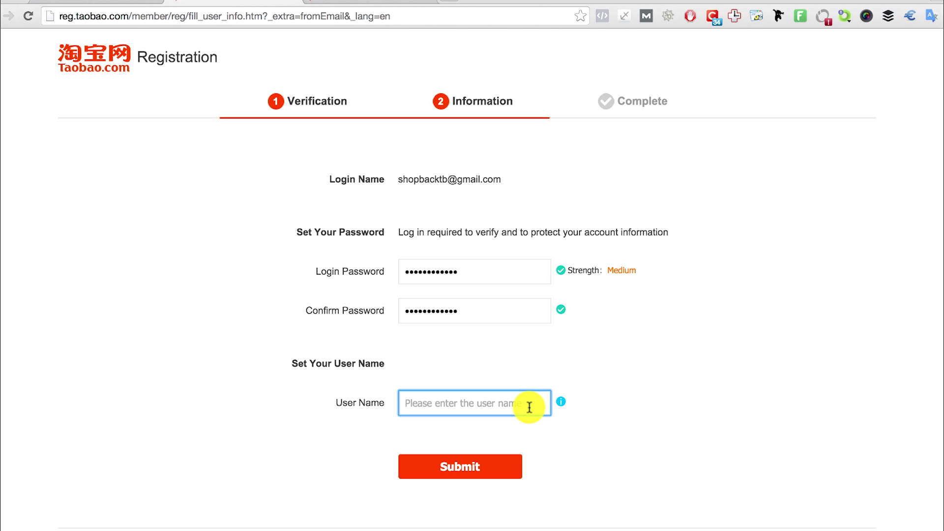
{"action": "type", "text": "shopbacktb"}
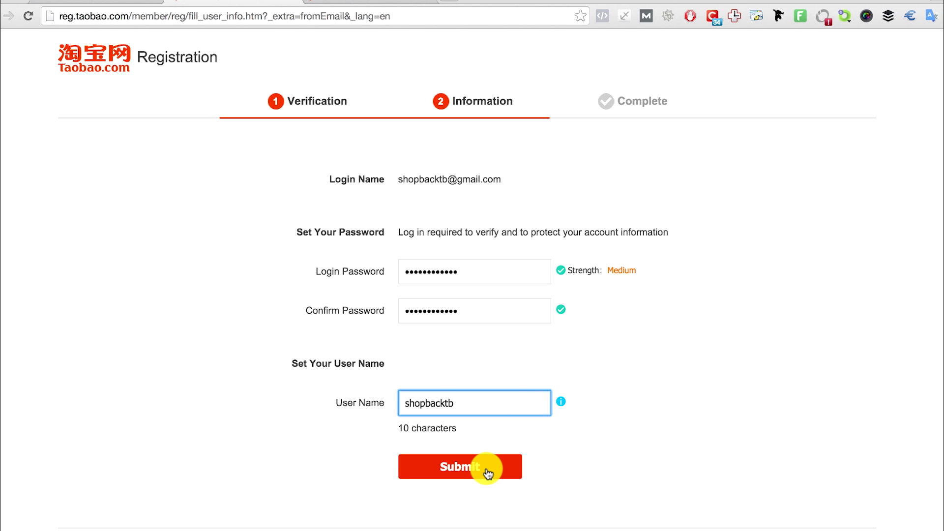
{"action": "left_click", "coordinate": [487, 473]}
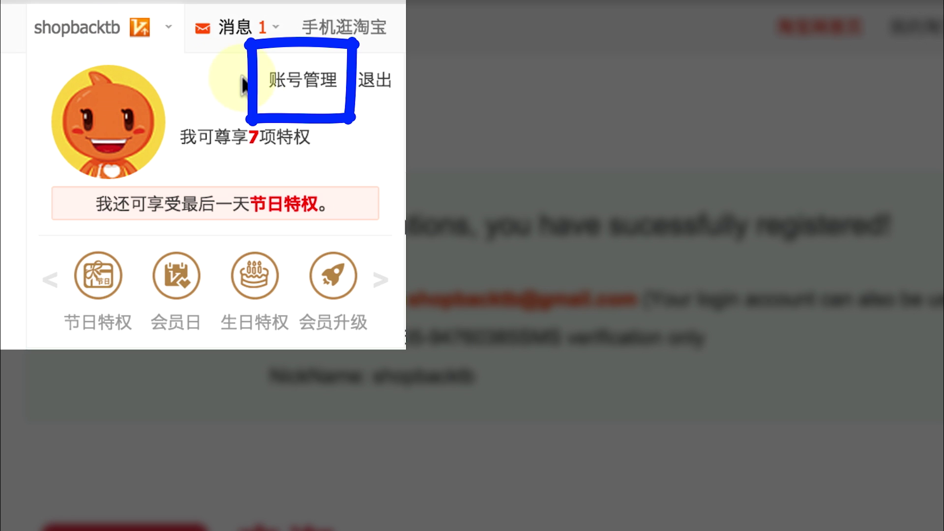
In account delivery address settings, set the region to 海外其他 and the country to 新加坡
{"action": "left_click", "coordinate": [280, 91]}
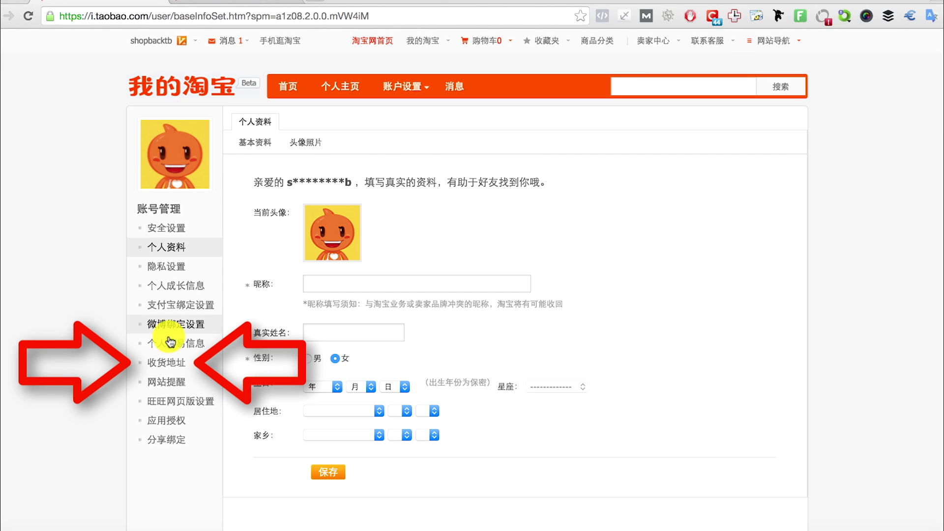
{"action": "left_click", "coordinate": [166, 362]}
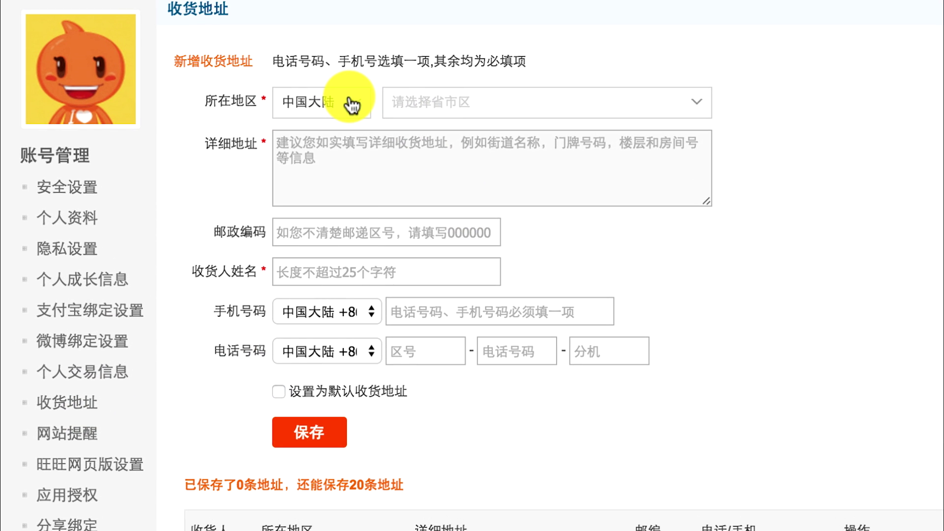
{"action": "left_click", "coordinate": [352, 104]}
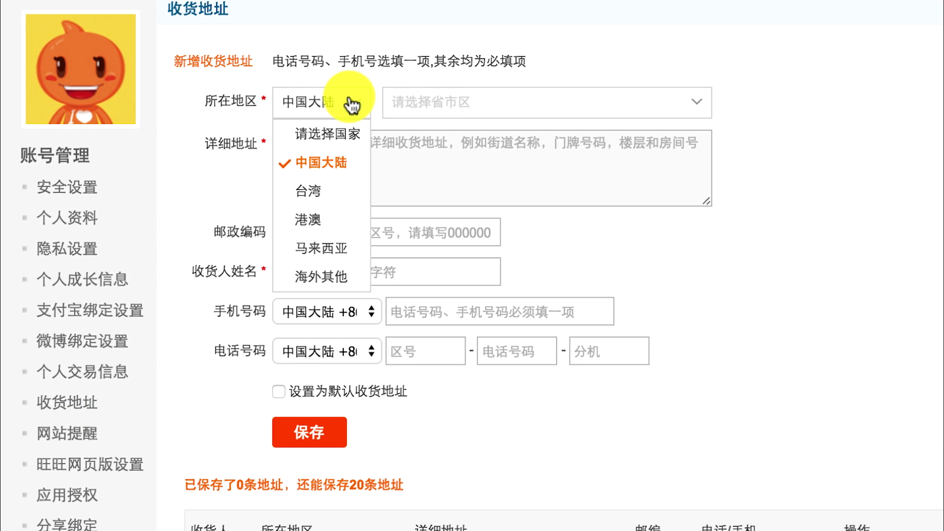
{"action": "left_click", "coordinate": [324, 278]}
{"action": "left_click", "coordinate": [453, 104]}
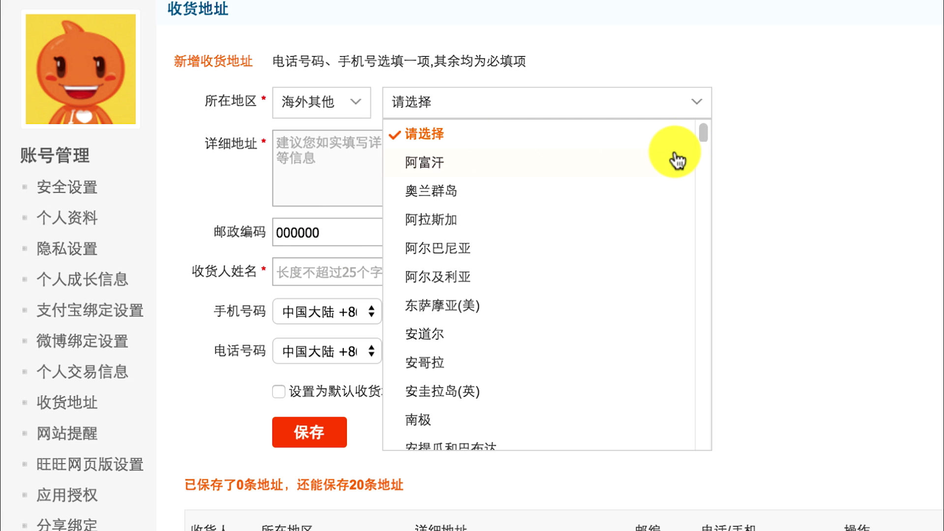
{"action": "left_click_drag", "start_coordinate": [703, 131], "coordinate": [709, 369]}
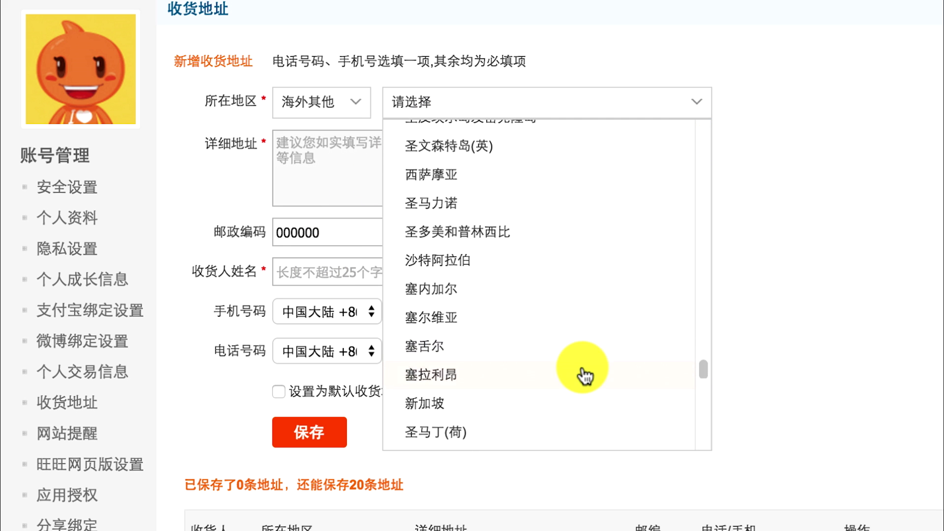
{"action": "scroll", "coordinate": [585, 376], "scroll_direction": "down", "scroll_amount": 1}
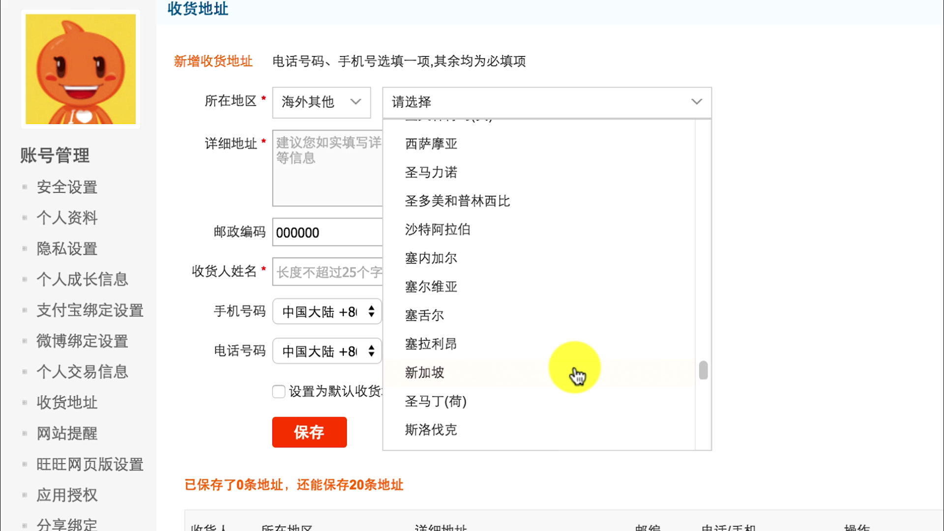
{"action": "left_click", "coordinate": [577, 374]}
Complete the address details, mark it 设置为默认收货地址, and save
{"action": "left_click", "coordinate": [423, 347]}
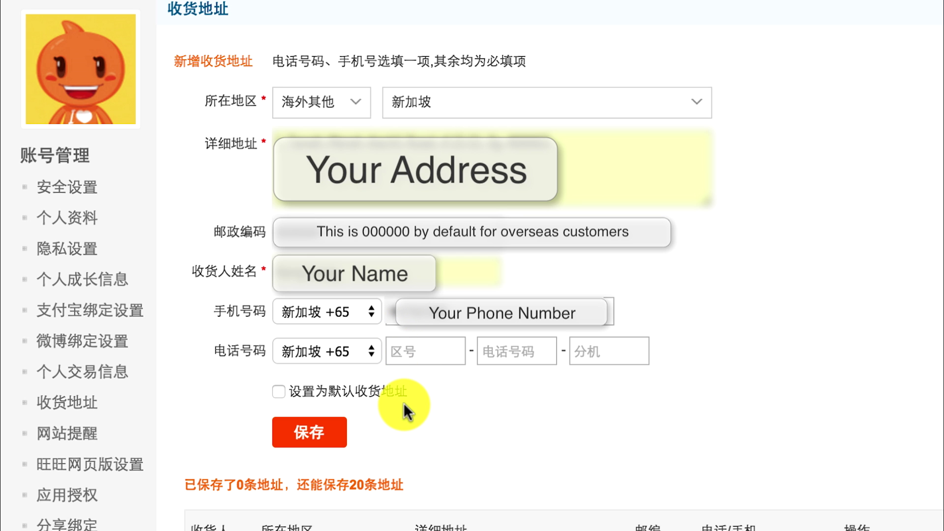
{"action": "left_click", "coordinate": [279, 392]}
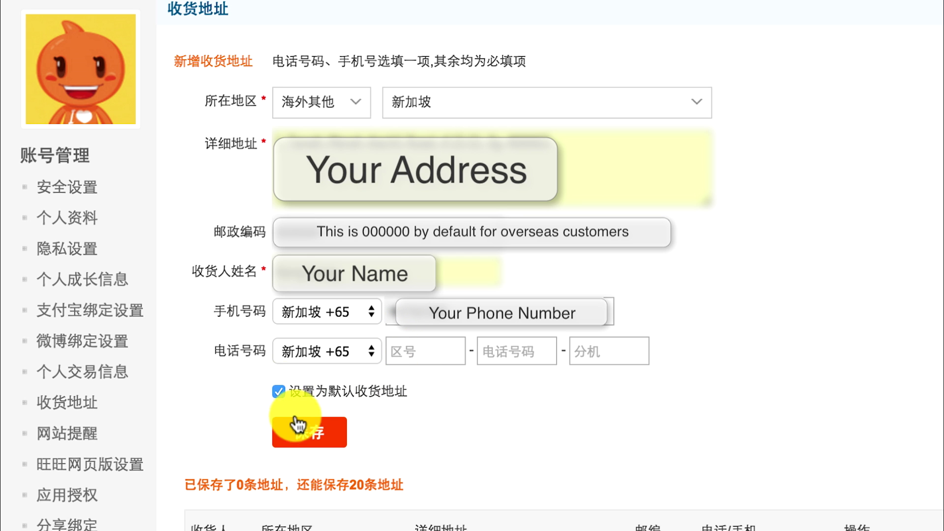
{"action": "left_click", "coordinate": [307, 434]}
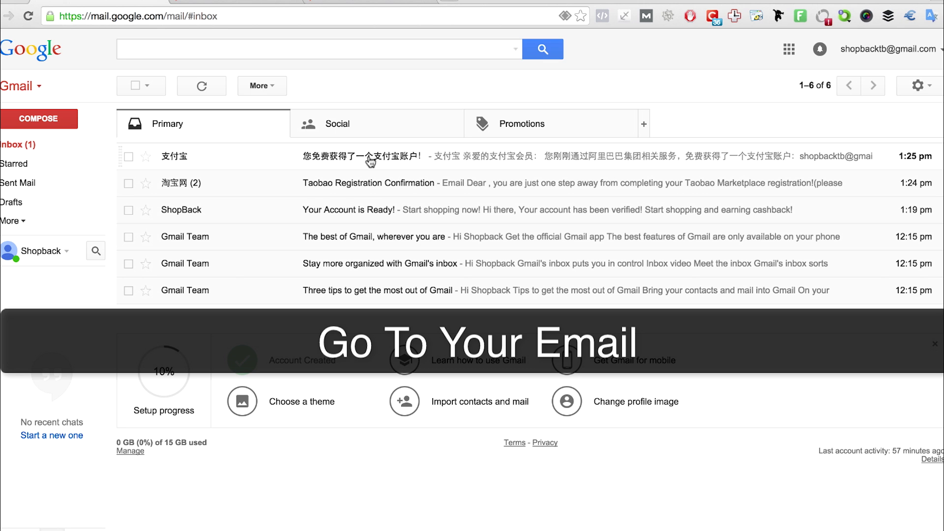
Open the 支付宝 welcome email and translate it into English
{"action": "left_click", "coordinate": [371, 159]}
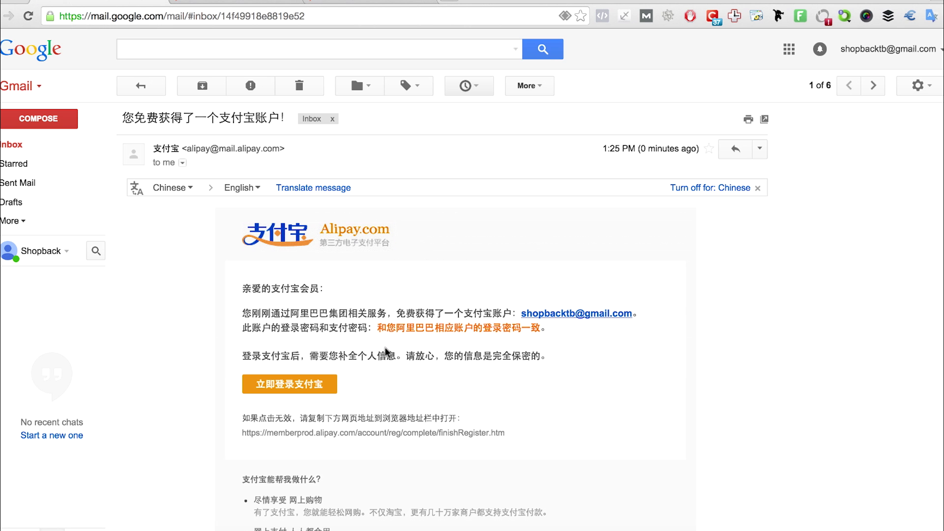
{"action": "scroll", "coordinate": [268, 168], "scroll_direction": "down", "scroll_amount": 1}
{"action": "left_click", "coordinate": [269, 168]}
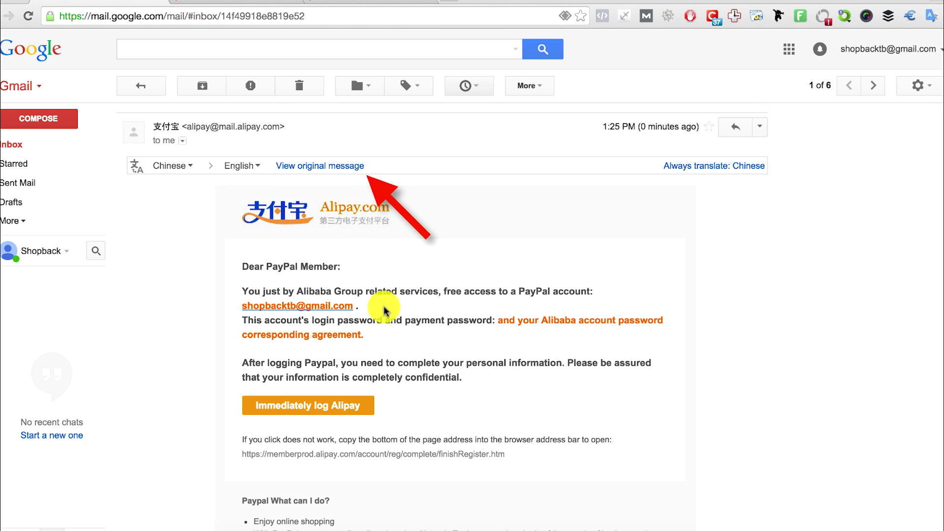
{"action": "scroll", "coordinate": [385, 311], "scroll_direction": "down", "scroll_amount": 1}
{"action": "scroll", "coordinate": [385, 315], "scroll_direction": "down", "scroll_amount": 1}
{"action": "scroll", "coordinate": [379, 290], "scroll_direction": "down", "scroll_amount": 2}
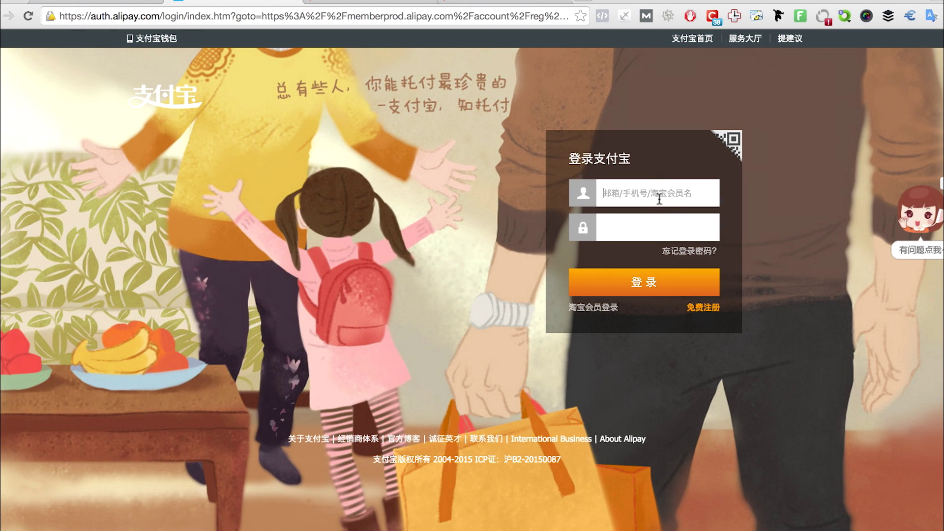
Sign in to Alipay with the Taobao account e-mail and password
{"action": "key", "text": "Tab"}
{"action": "type", "text": "**********"}
{"action": "left_click", "coordinate": [645, 283]}
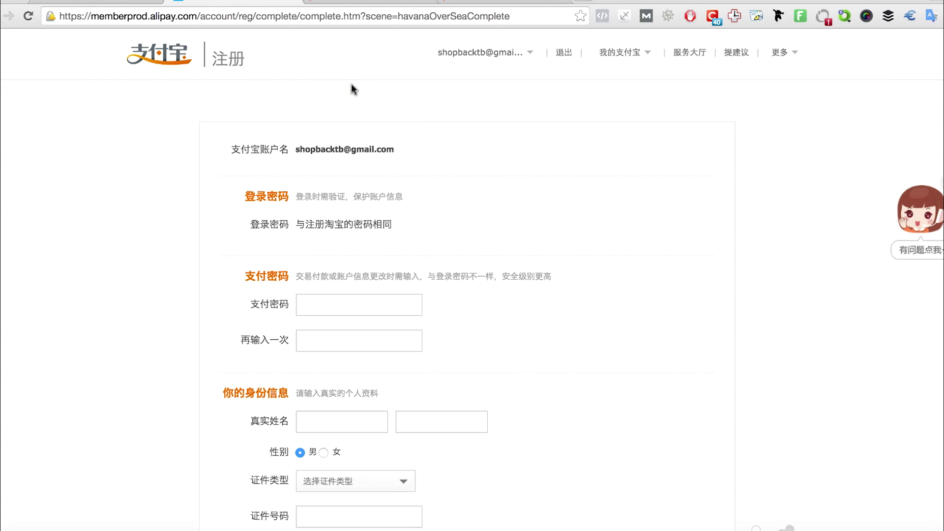
Enter the six-digit payment PIN and real name, and set ID type to 其它证件
{"action": "scroll", "coordinate": [351, 84], "scroll_direction": "down", "scroll_amount": 3}
{"action": "left_click", "coordinate": [344, 194]}
{"action": "type", "text": "123456"}
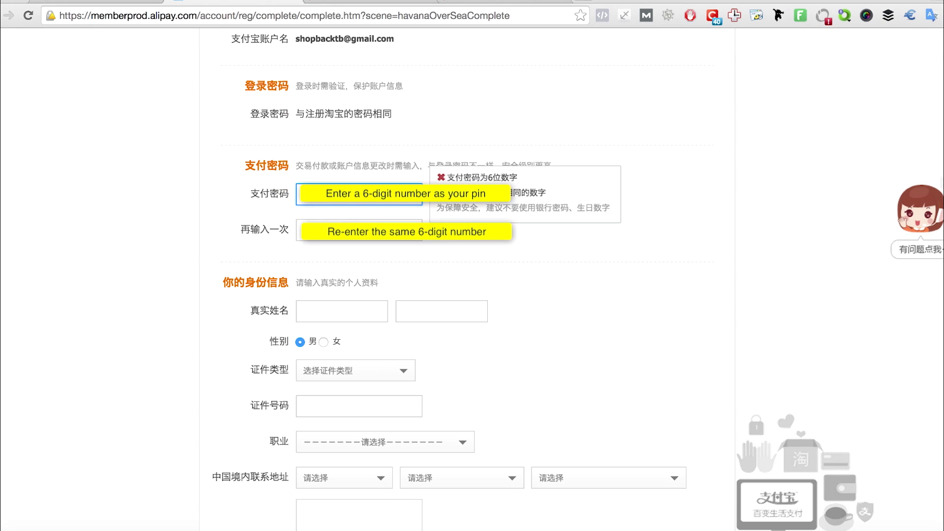
{"action": "key", "text": "Tab"}
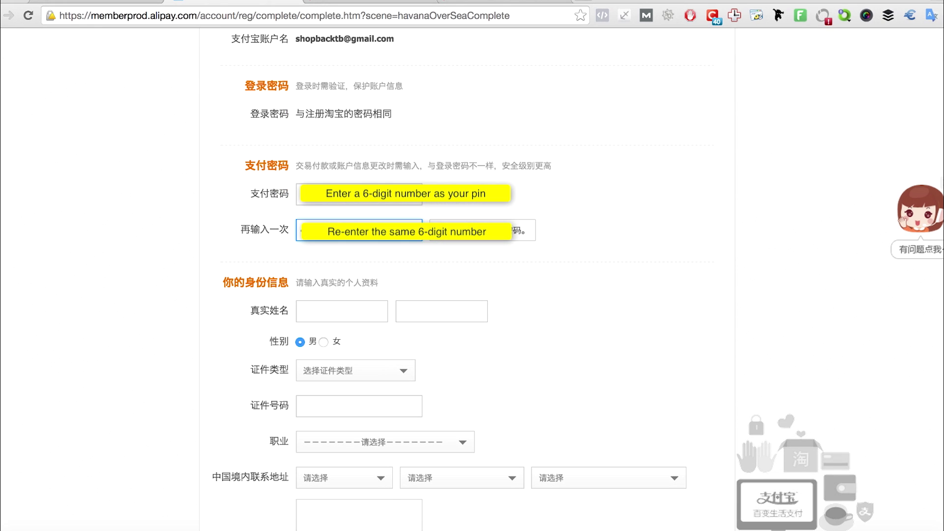
{"action": "left_click", "coordinate": [331, 313]}
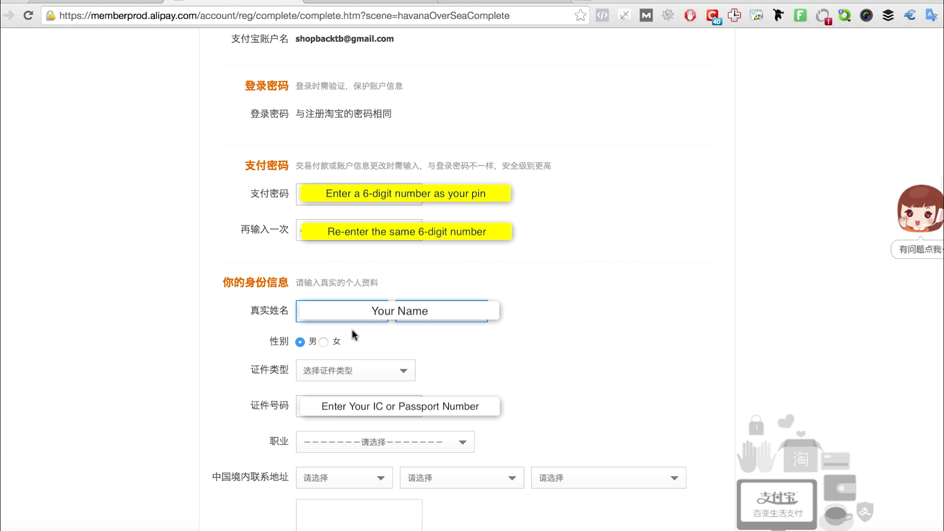
{"action": "left_click", "coordinate": [354, 374]}
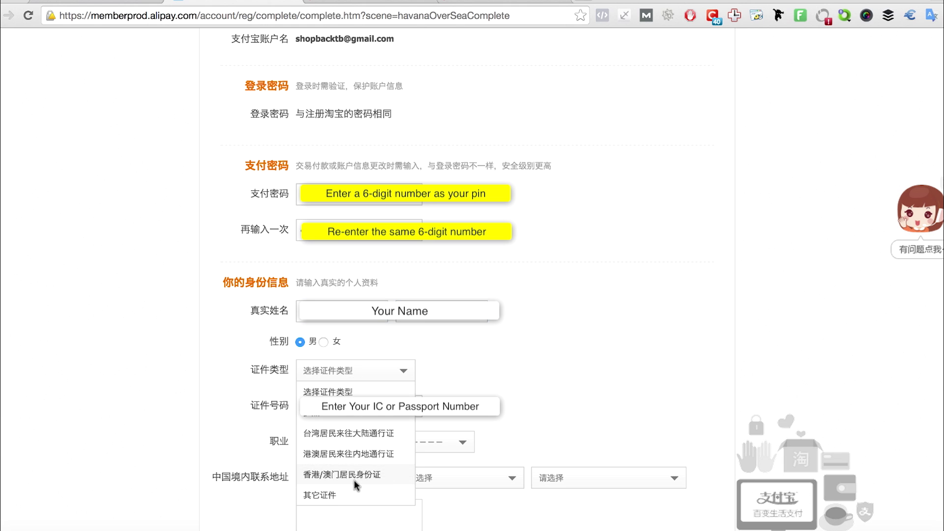
{"action": "left_click", "coordinate": [356, 494]}
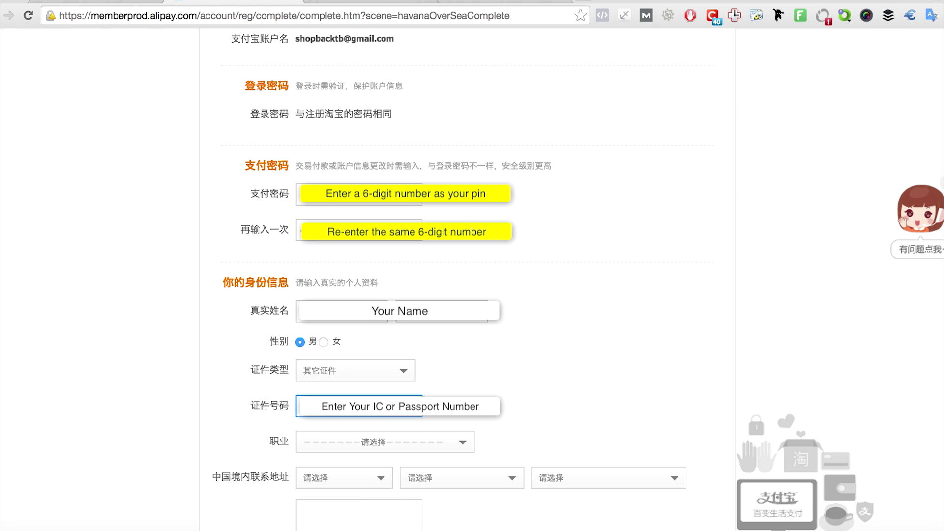
Set the occupation to 其他（包括学生等）
{"action": "scroll", "coordinate": [468, 454], "scroll_direction": "down", "scroll_amount": 3}
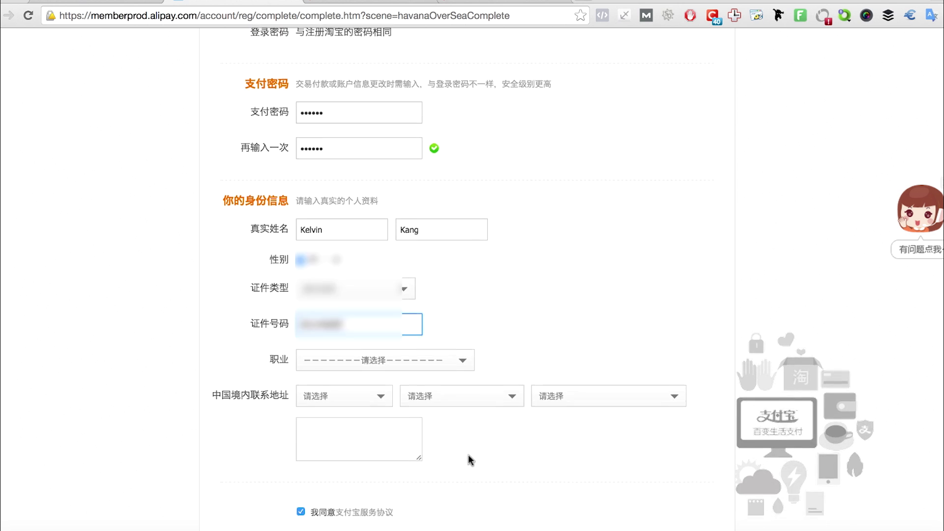
{"action": "scroll", "coordinate": [468, 454], "scroll_direction": "down", "scroll_amount": 3}
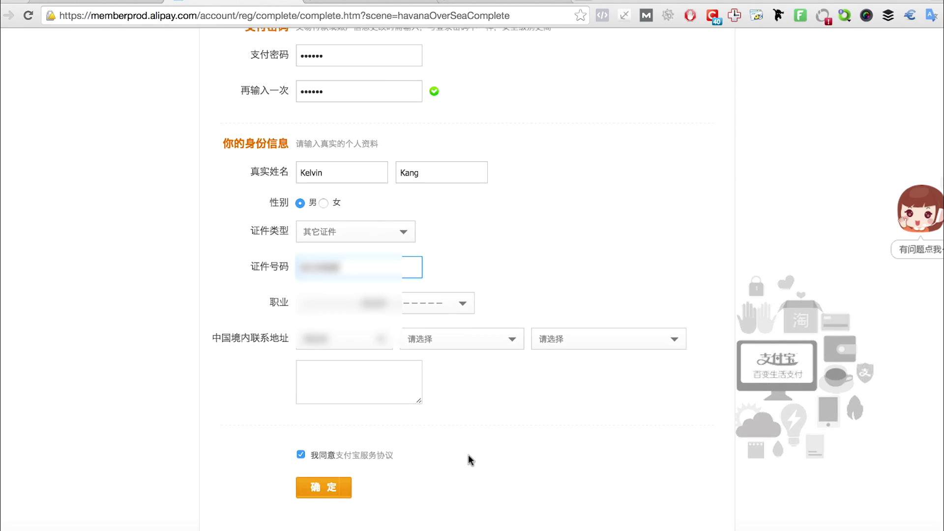
{"action": "left_click", "coordinate": [440, 301]}
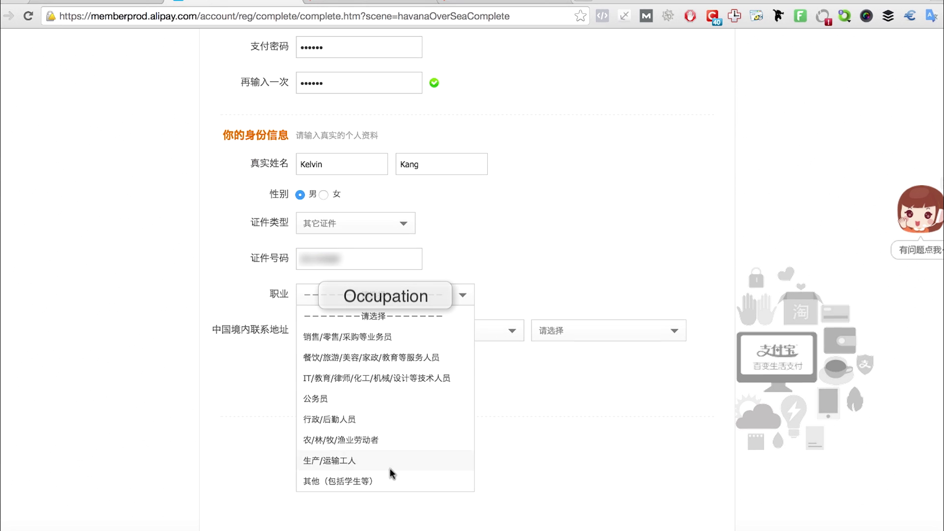
{"action": "left_click", "coordinate": [345, 481]}
Set the first two contact-address levels to 海外 / 海外
{"action": "left_click", "coordinate": [351, 339]}
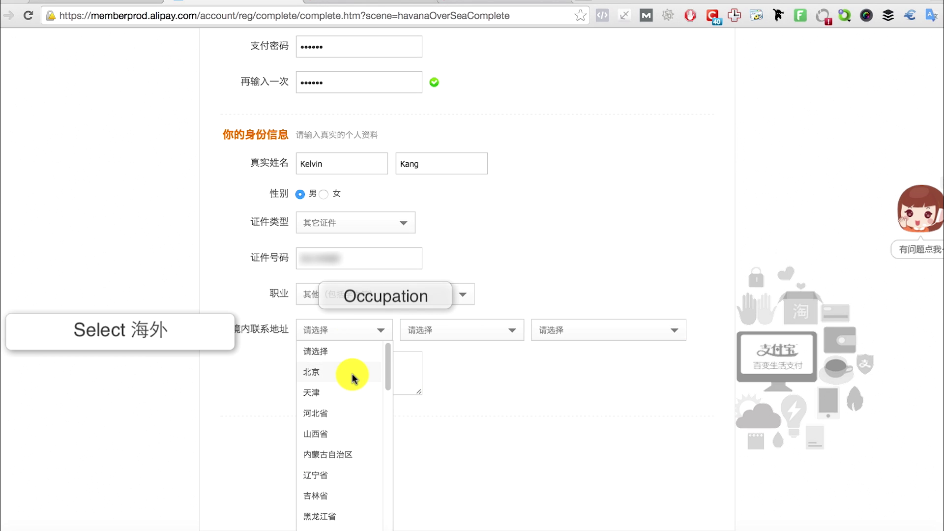
{"action": "scroll", "coordinate": [351, 341], "scroll_direction": "down", "scroll_amount": 10}
{"action": "left_click", "coordinate": [351, 468]}
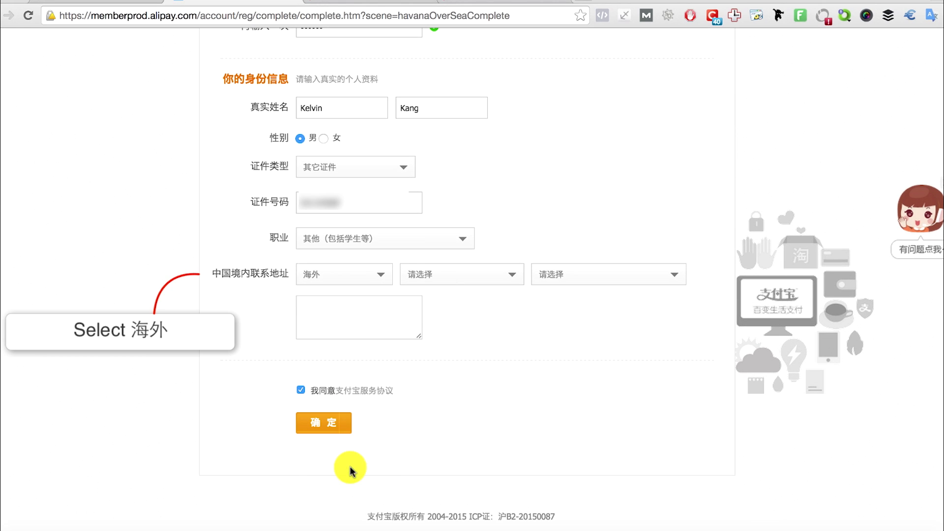
{"action": "left_click", "coordinate": [449, 274]}
{"action": "left_click", "coordinate": [452, 316]}
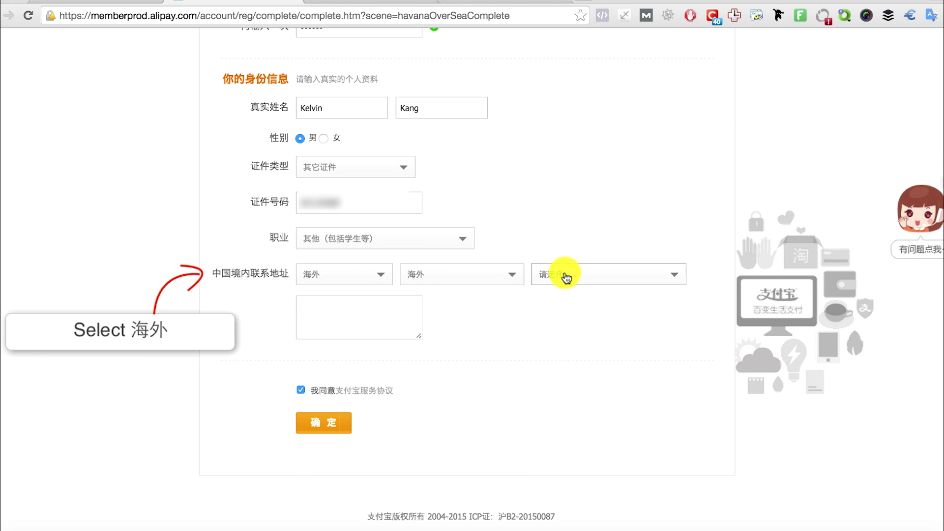
{"action": "left_click", "coordinate": [565, 273]}
{"action": "left_click", "coordinate": [569, 293]}
Autofill the saved contact address and submit the identity details with 确定
{"action": "left_click", "coordinate": [407, 305]}
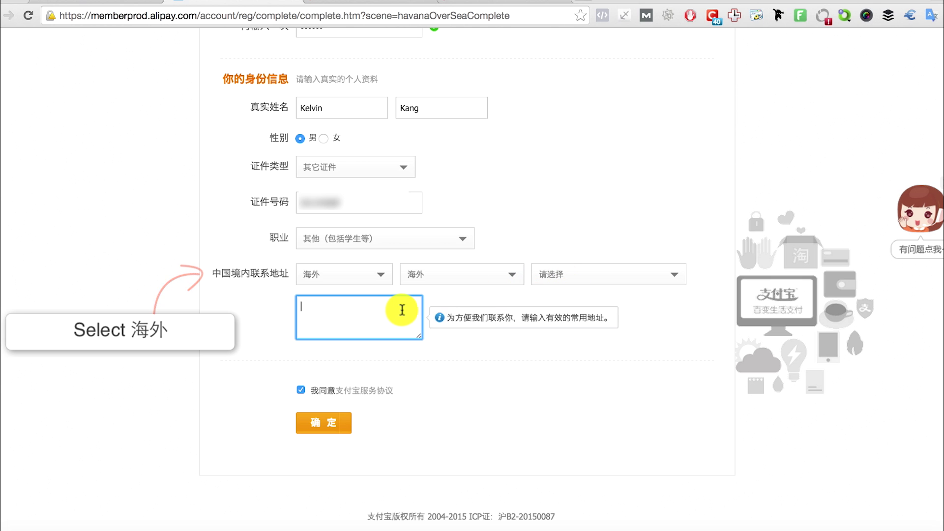
{"action": "left_click", "coordinate": [417, 301]}
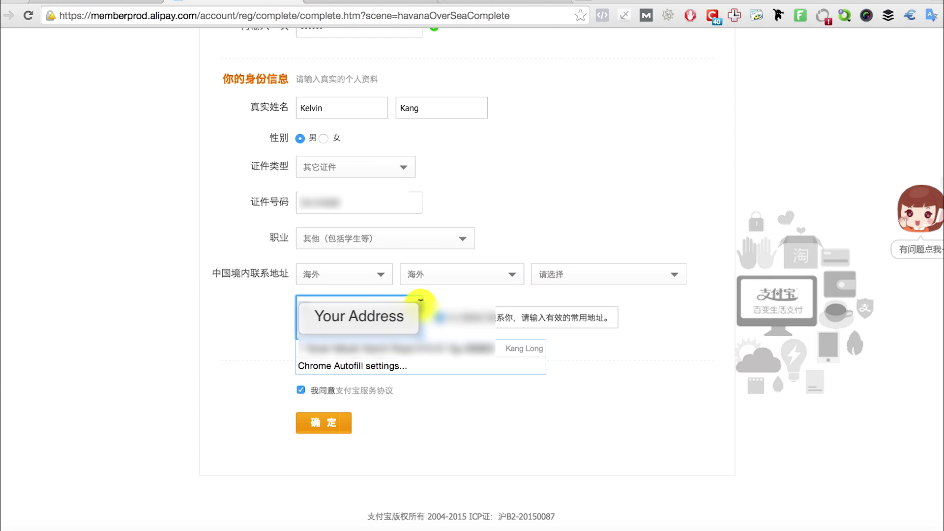
{"action": "left_click", "coordinate": [422, 332]}
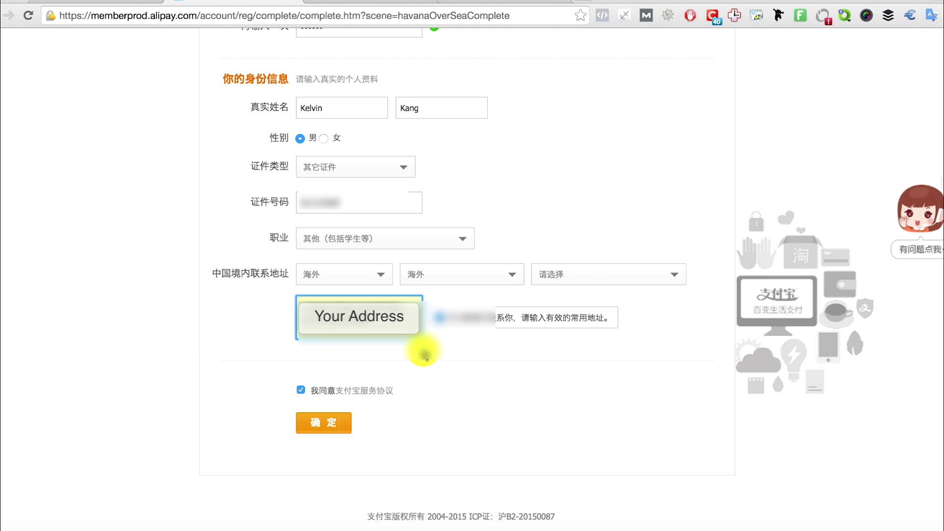
{"action": "left_click", "coordinate": [326, 422]}
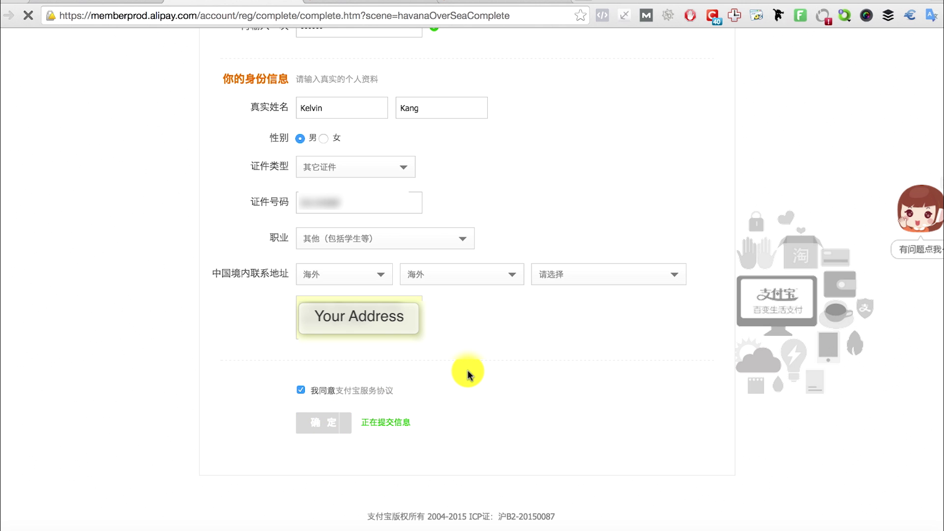